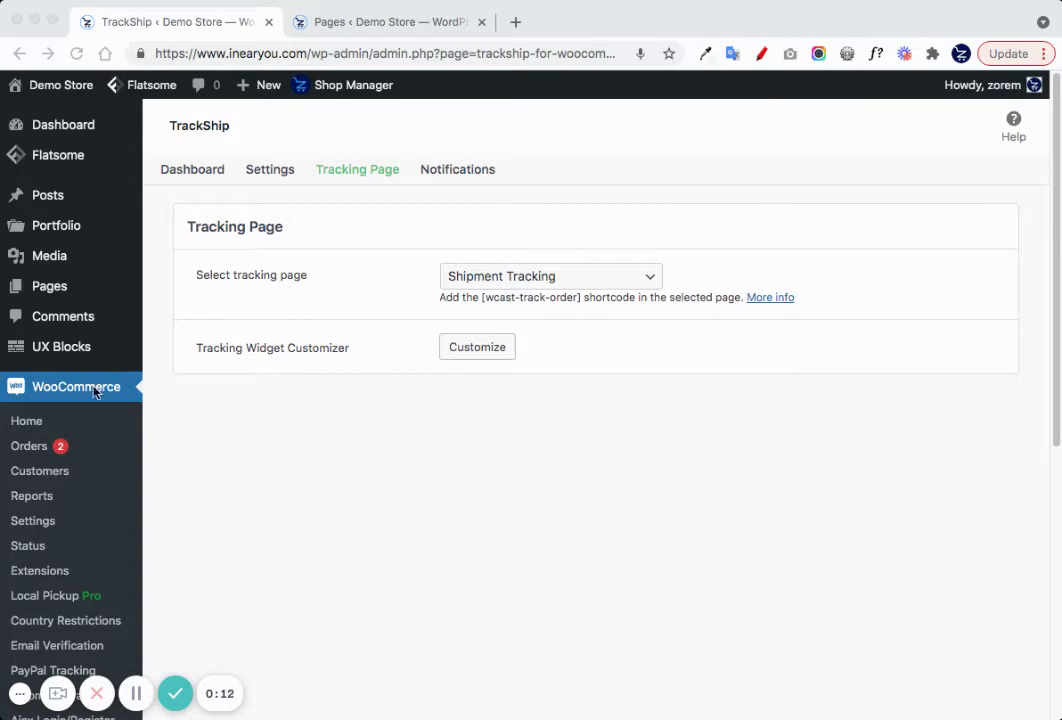
Step: Review the TrackShip tracking page selection and highlight the [wcast-track-order] shortcode in its description
scroll(95, 391, "down", 5)
scroll(300, 460, "up", 5)
left_click(492, 279)
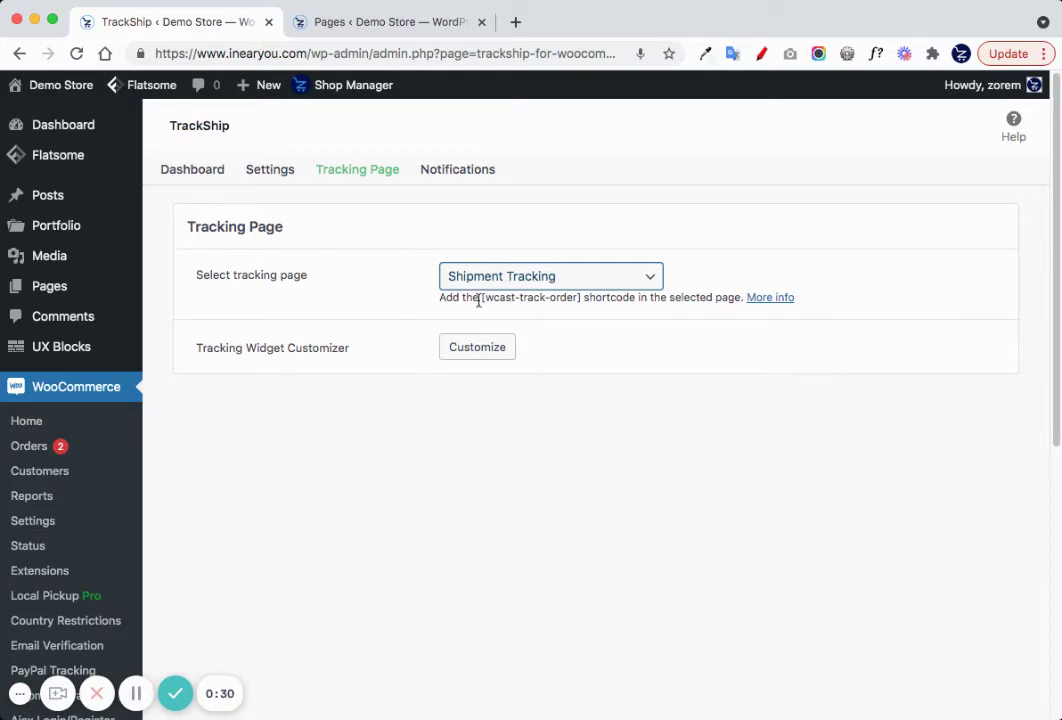
left_click_drag(479, 299, 581, 297)
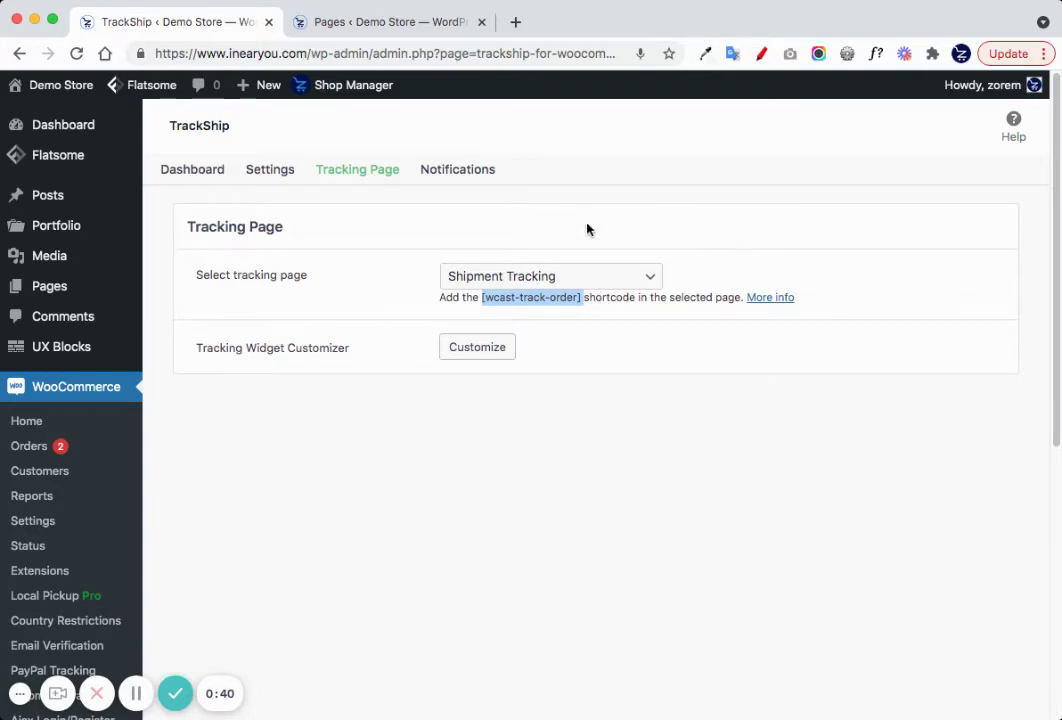
Step: Open the Shipment Tracking page for editing and highlight the [wcast-track-order] shortcode in its content
left_click(370, 22)
scroll(493, 242, "up", 3)
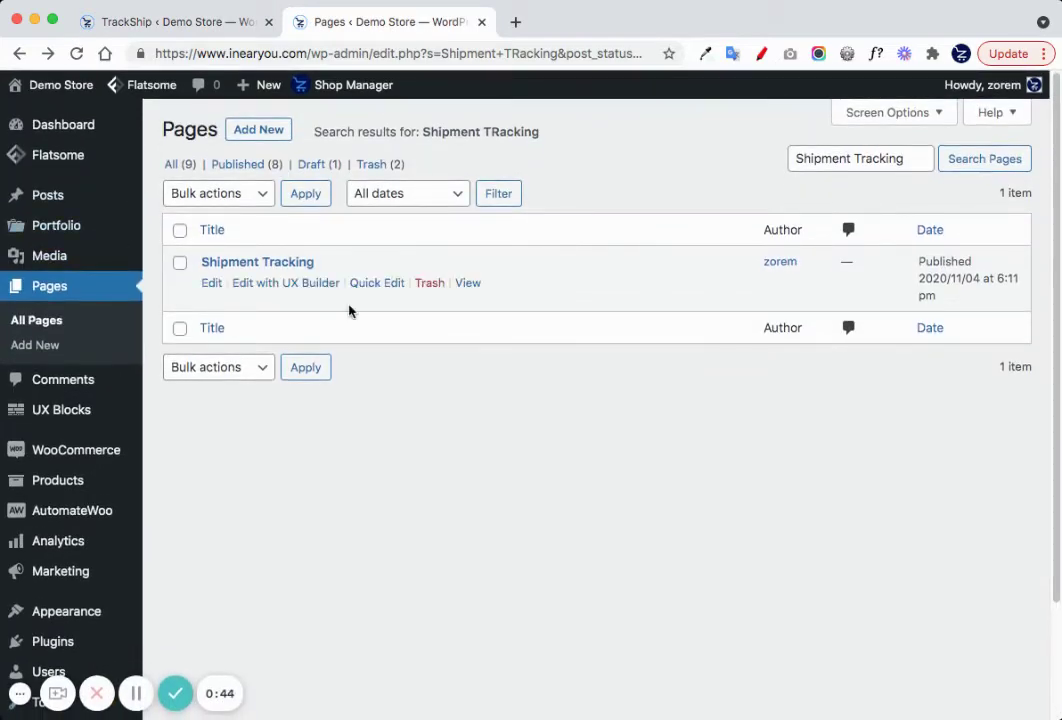
left_click(264, 263)
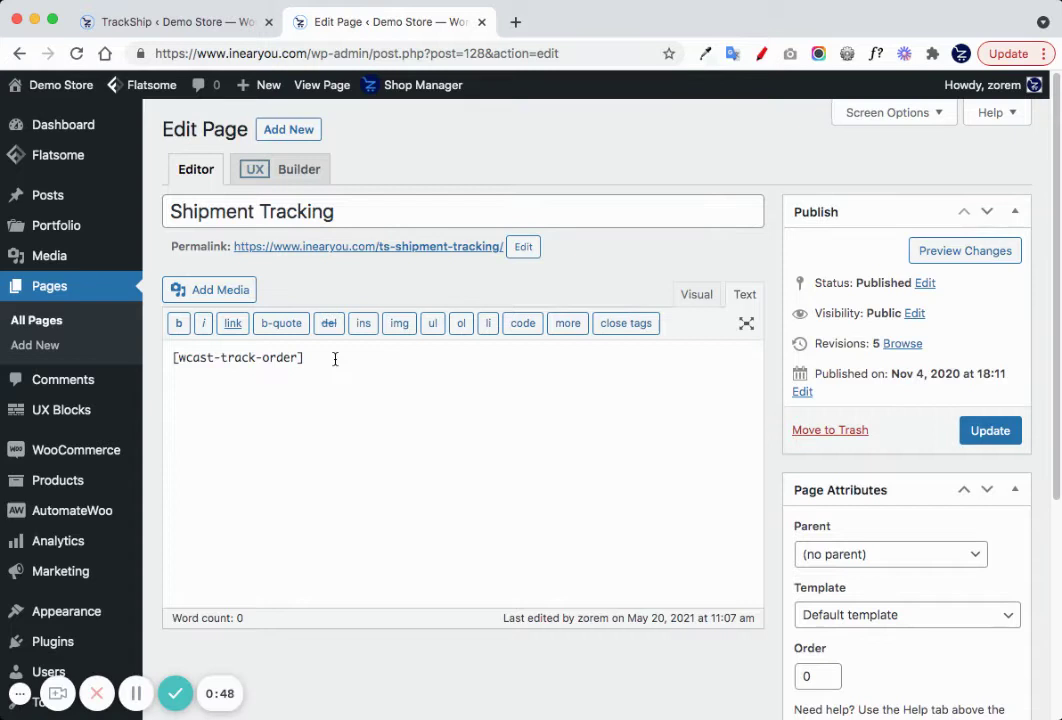
left_click_drag(335, 359, 168, 360)
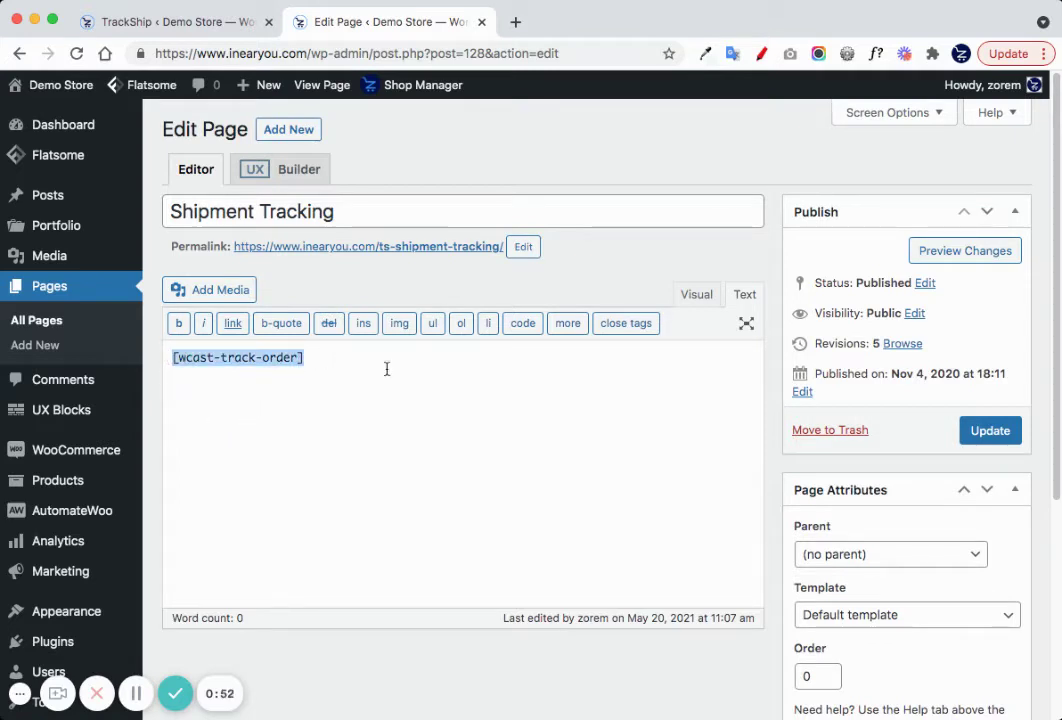
Step: Open the TrackShip Tracking Widget Customizer and preview the Simple progress bar before setting it back to Icons
left_click(190, 24)
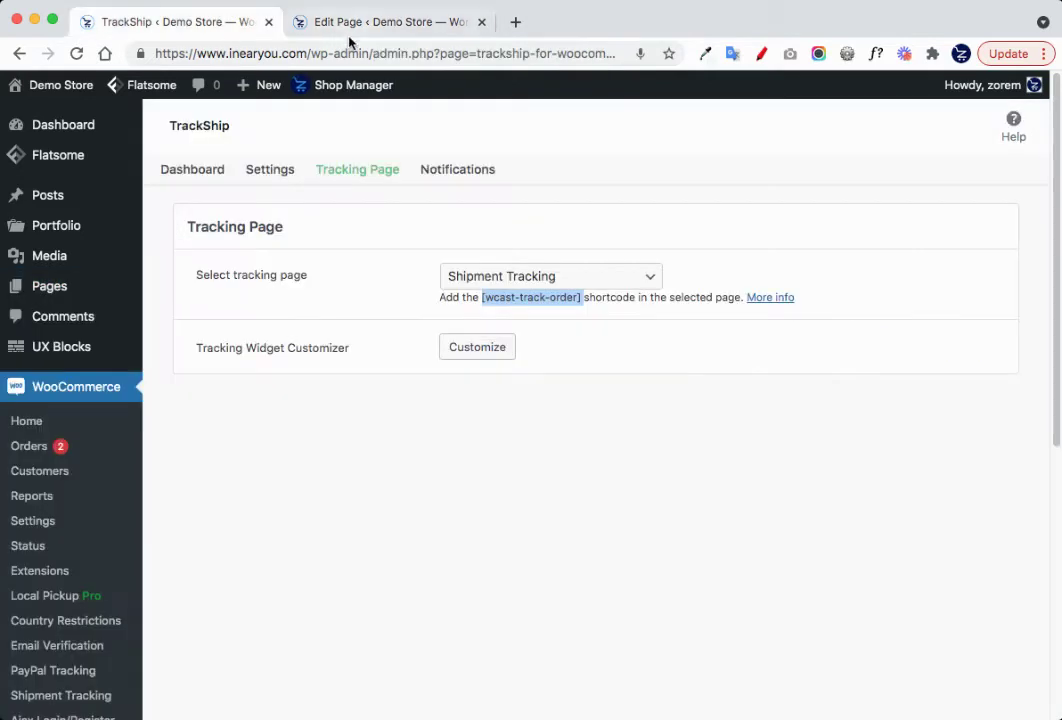
left_click(462, 357)
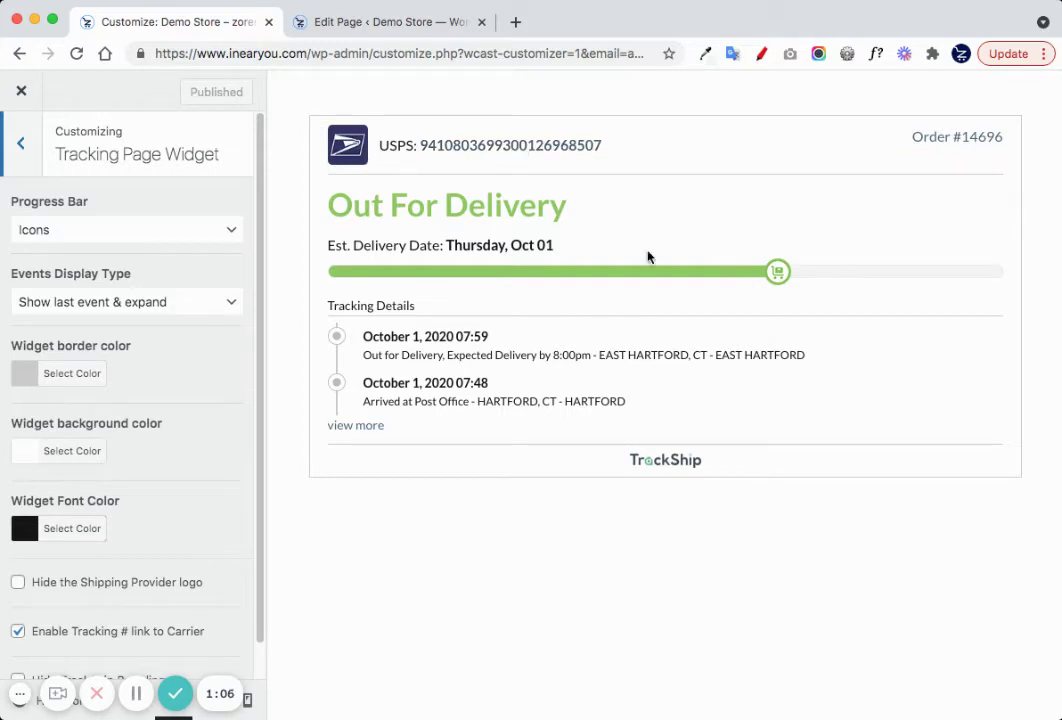
left_click(107, 219)
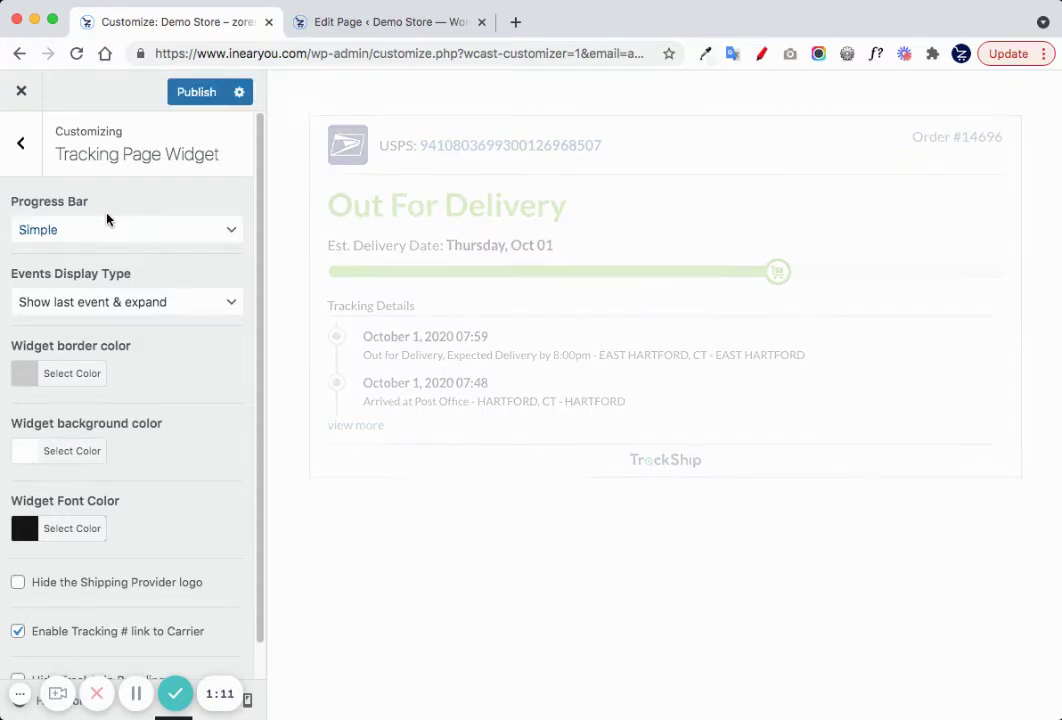
left_click(87, 258)
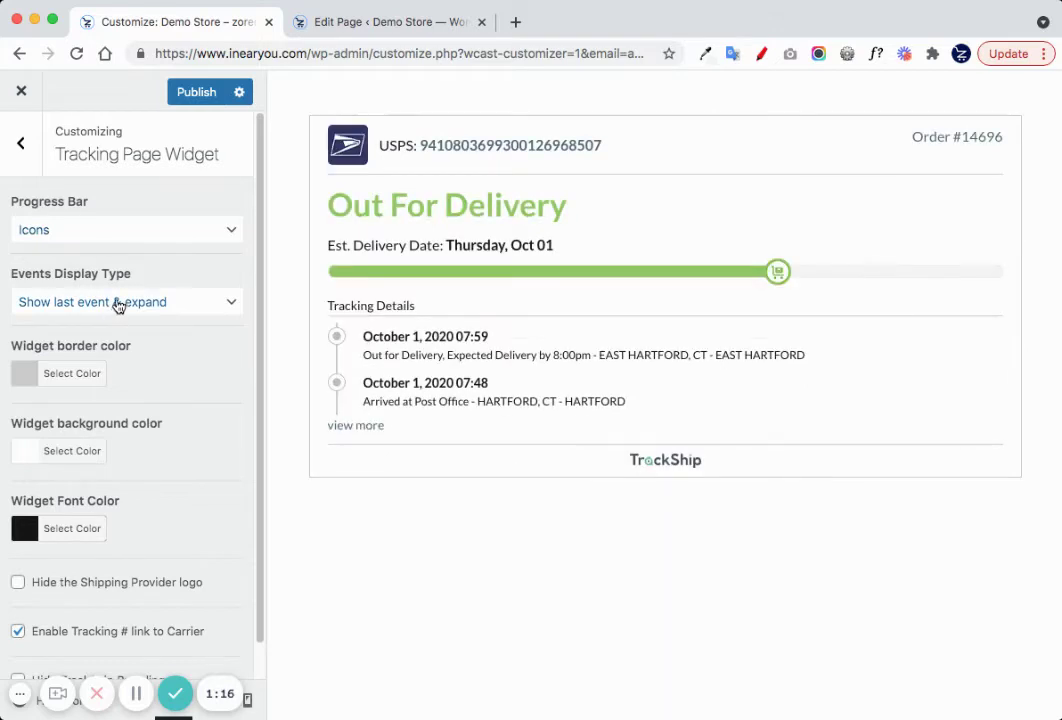
Step: Expand the tracking details in the preview and try the Show all Events and Hide tracking events display types
left_click(344, 427)
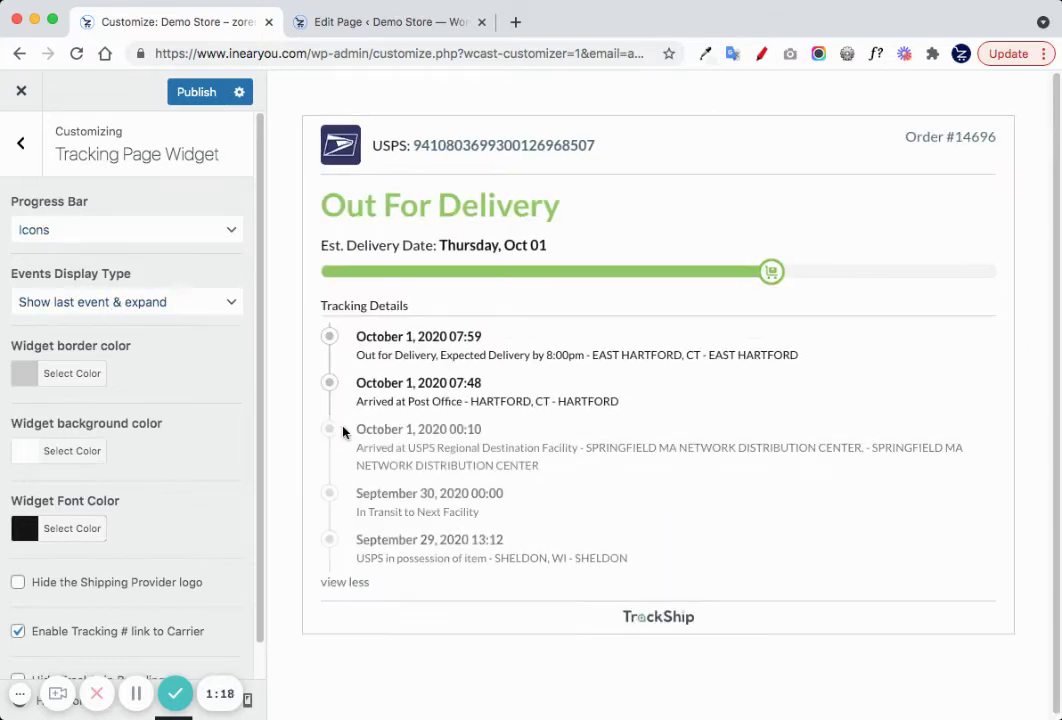
left_click(95, 272)
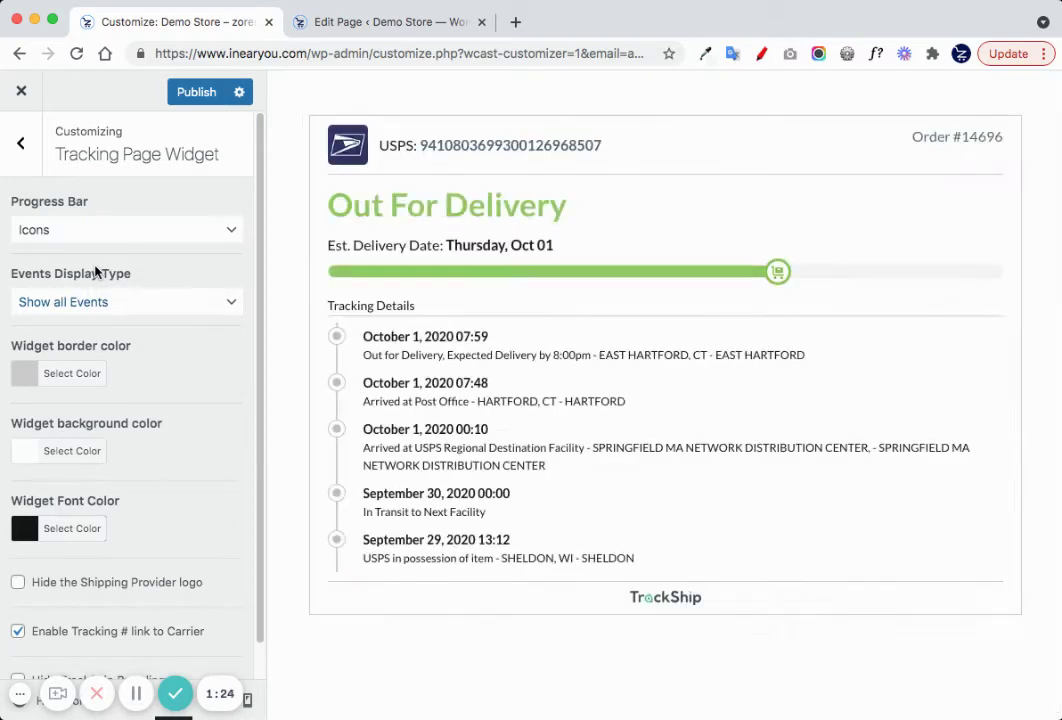
left_click(83, 323)
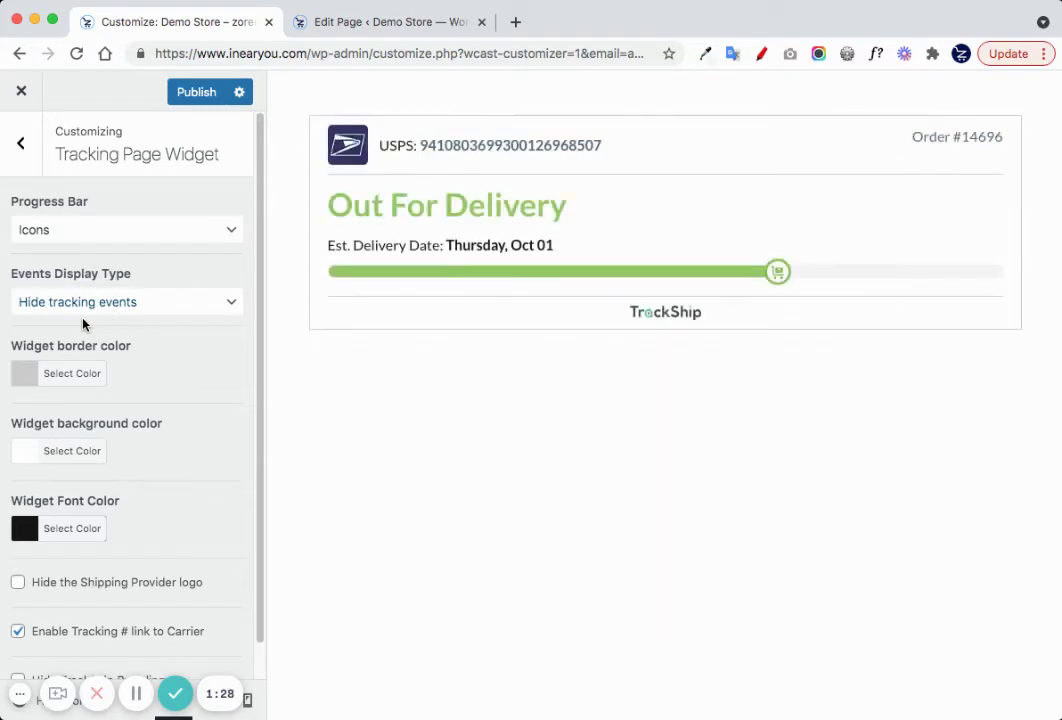
Step: Try hiding the shipping provider logo and the TrackShip branding in the widget, turning each option back off
scroll(95, 445, "down", 2)
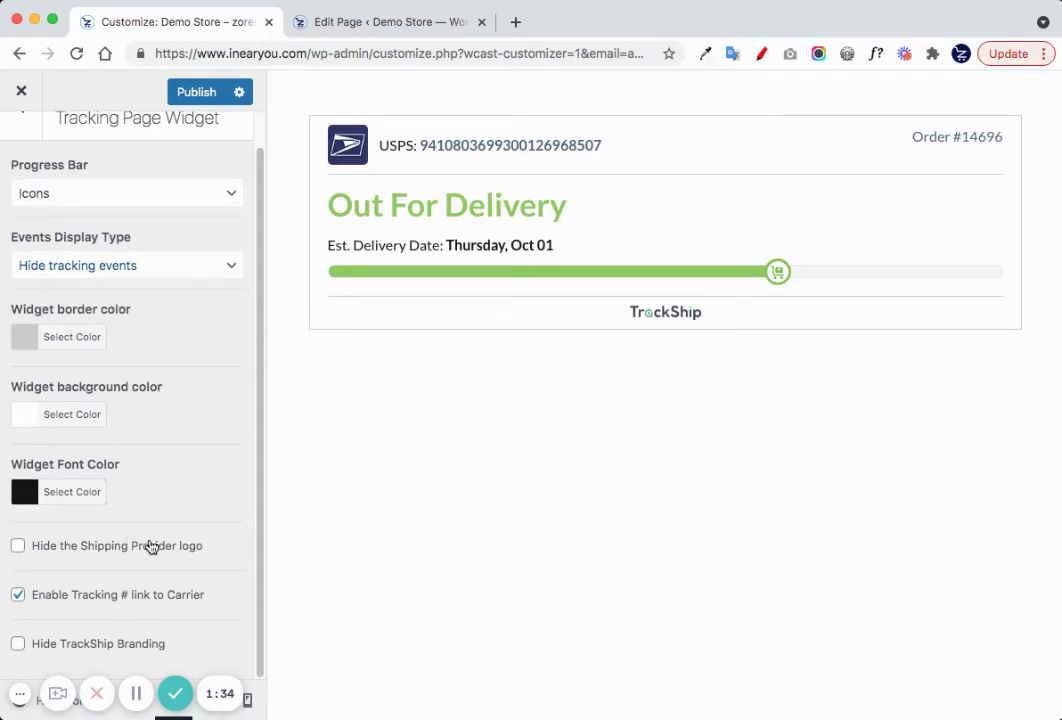
left_click(18, 545)
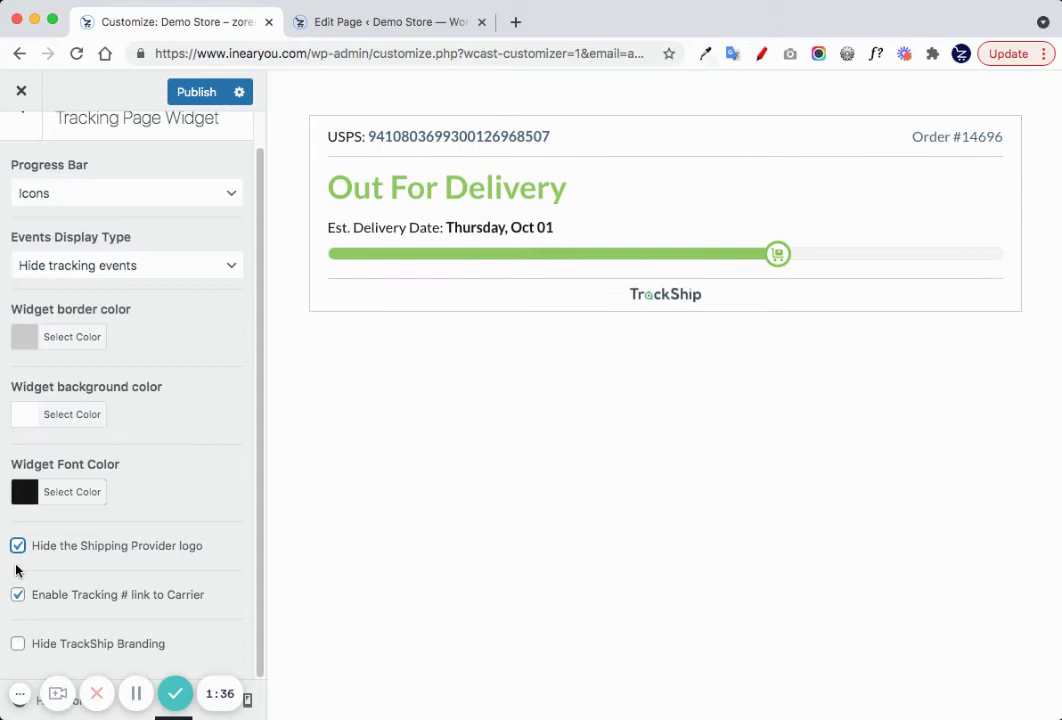
left_click(19, 546)
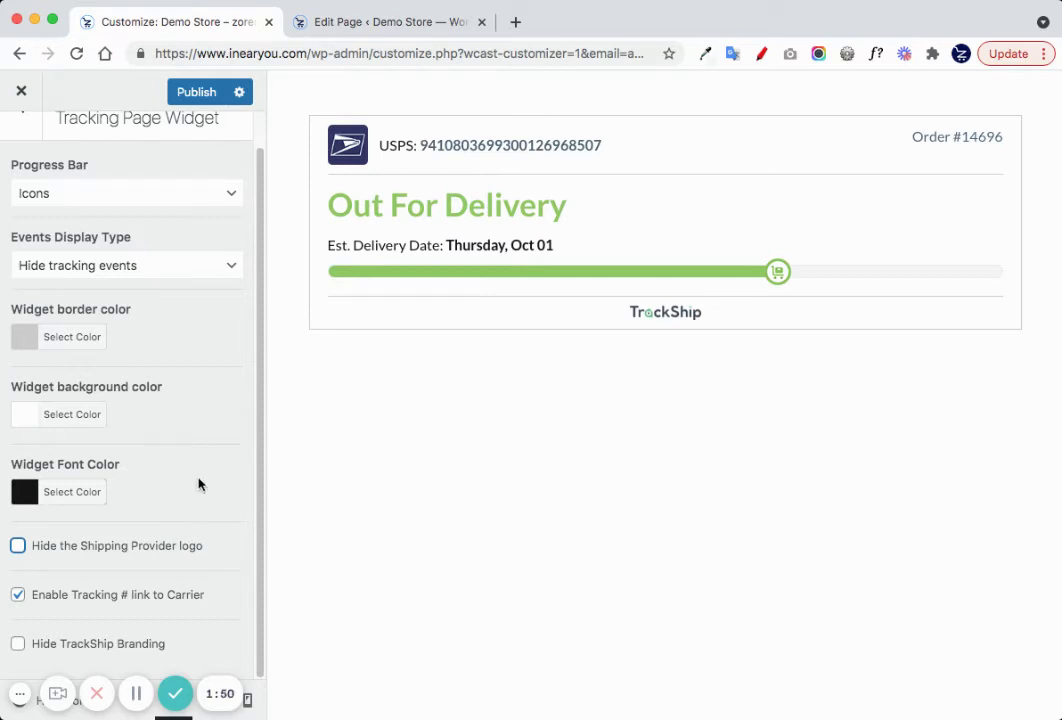
left_click(17, 644)
left_click(17, 644)
Step: Set the events display type to Show last event & expand, publish the tracking widget settings and close the customizer
left_click(197, 91)
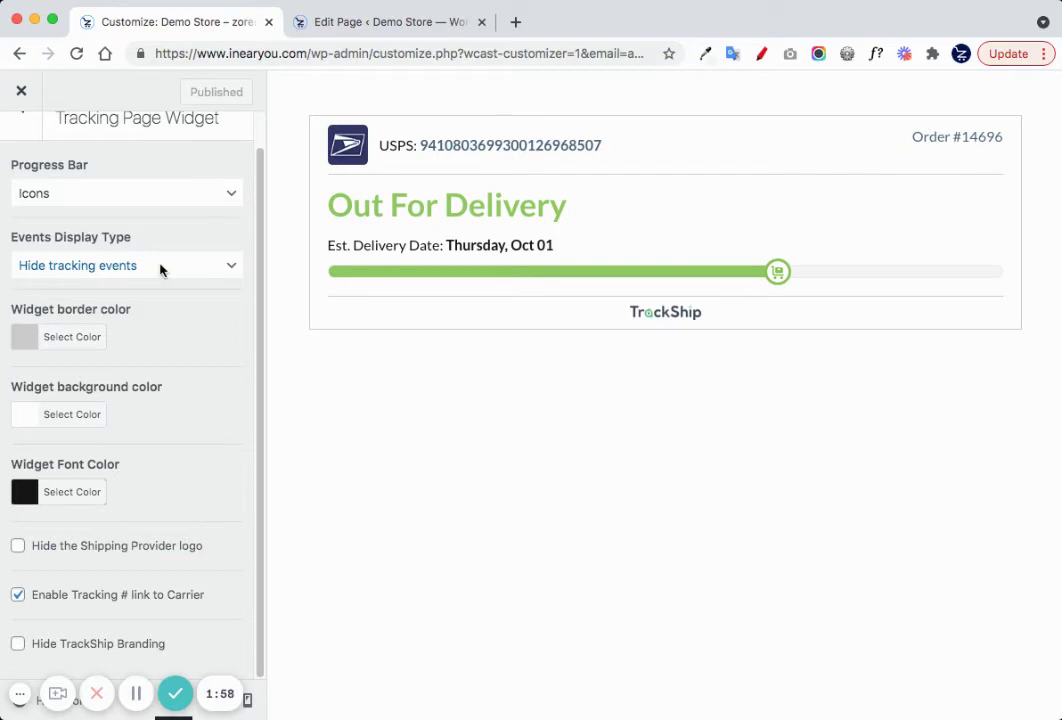
left_click(131, 265)
left_click(131, 285)
left_click(197, 91)
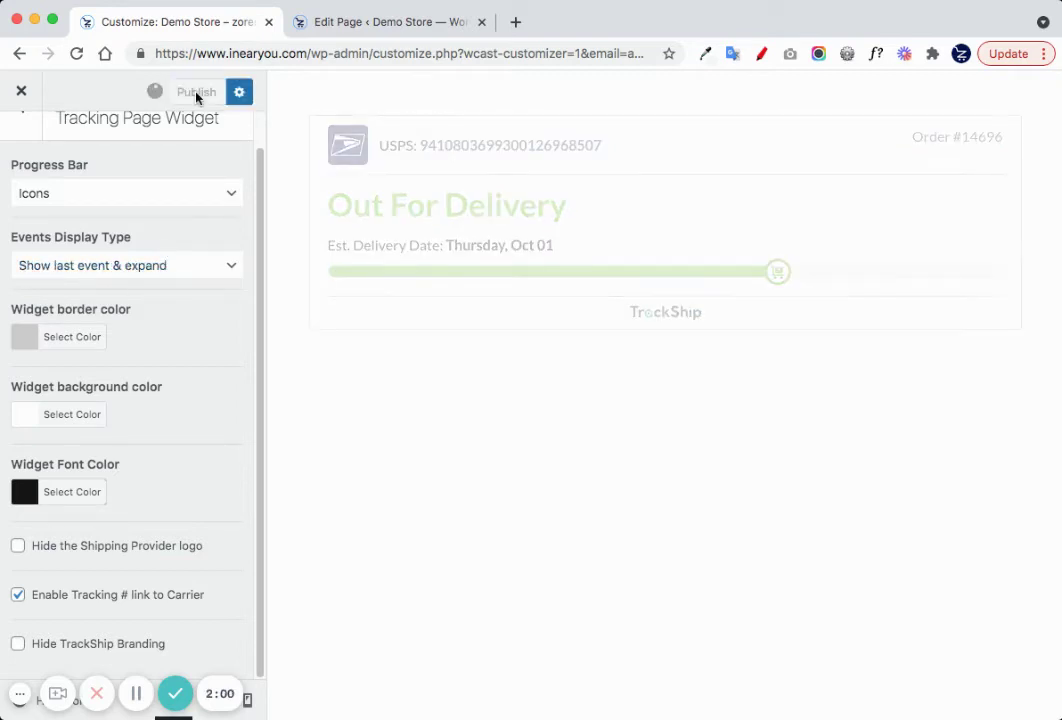
left_click(22, 92)
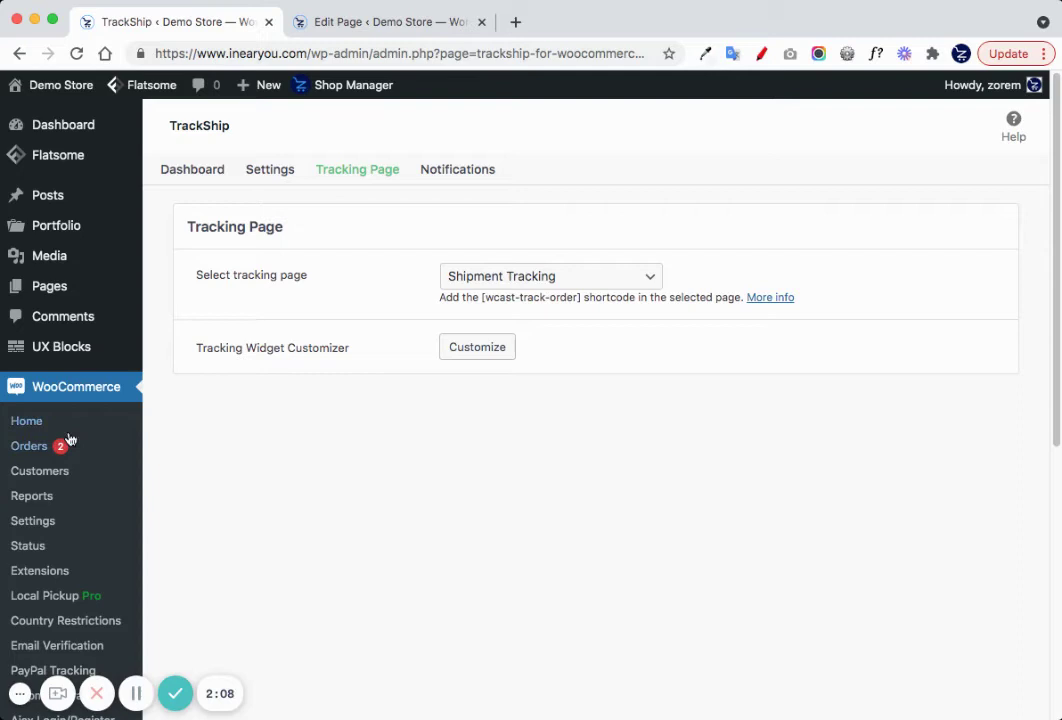
Step: Open the WooCommerce orders list and examine its Shipment Tracking and Shipment status columns
left_click(30, 447)
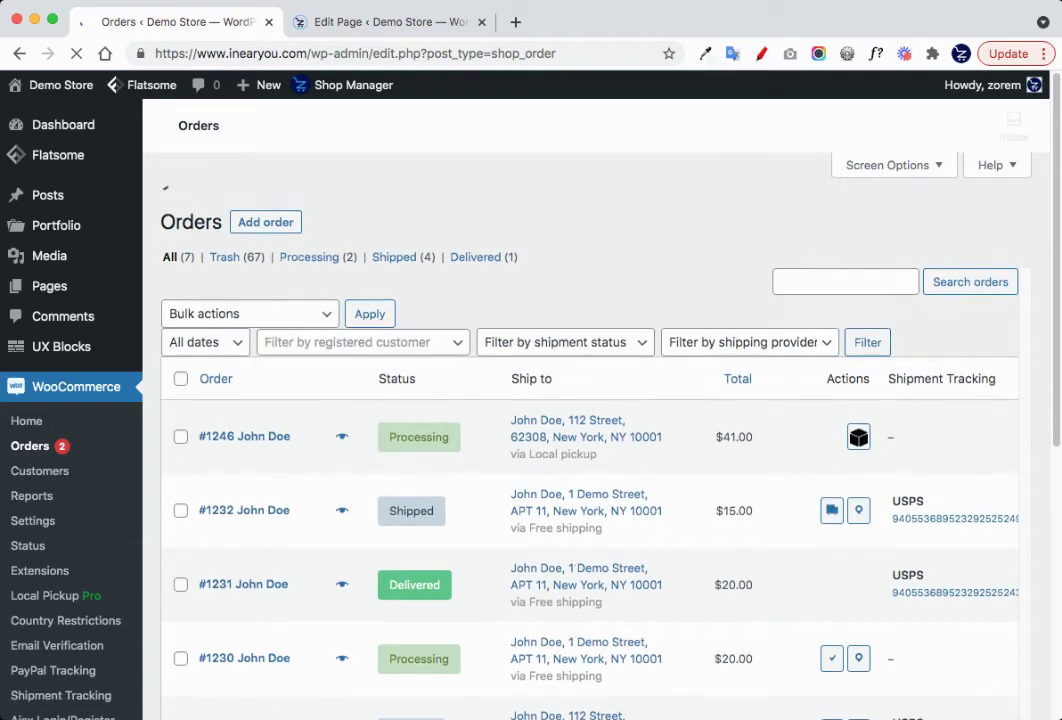
scroll(882, 398, "down", 4)
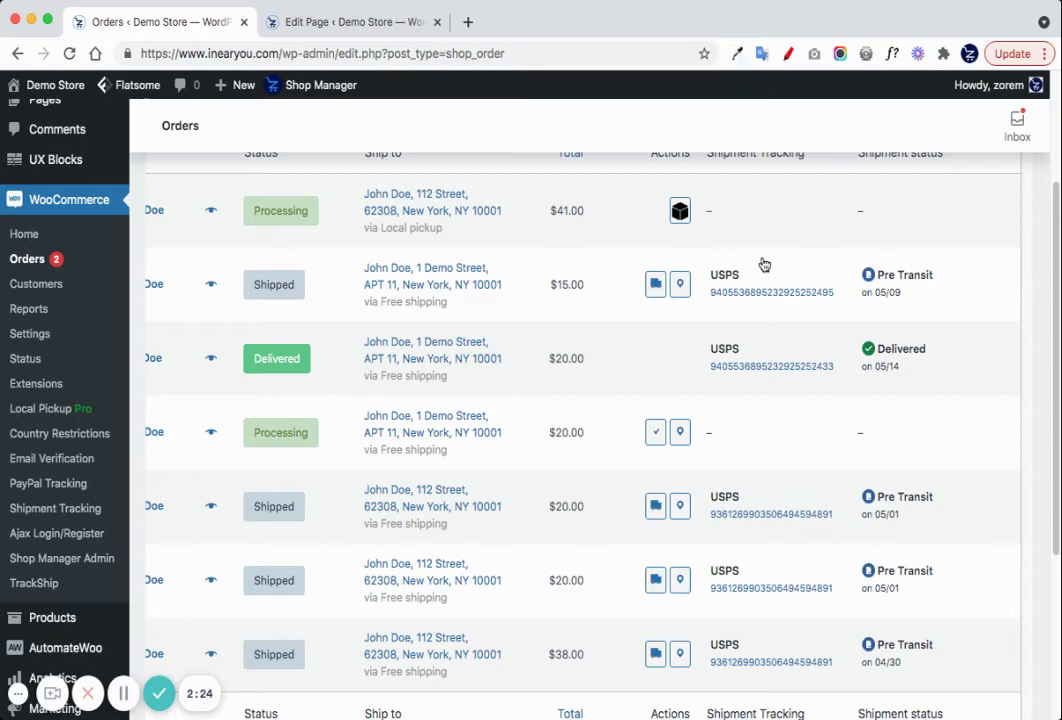
scroll(775, 258, "up", 1)
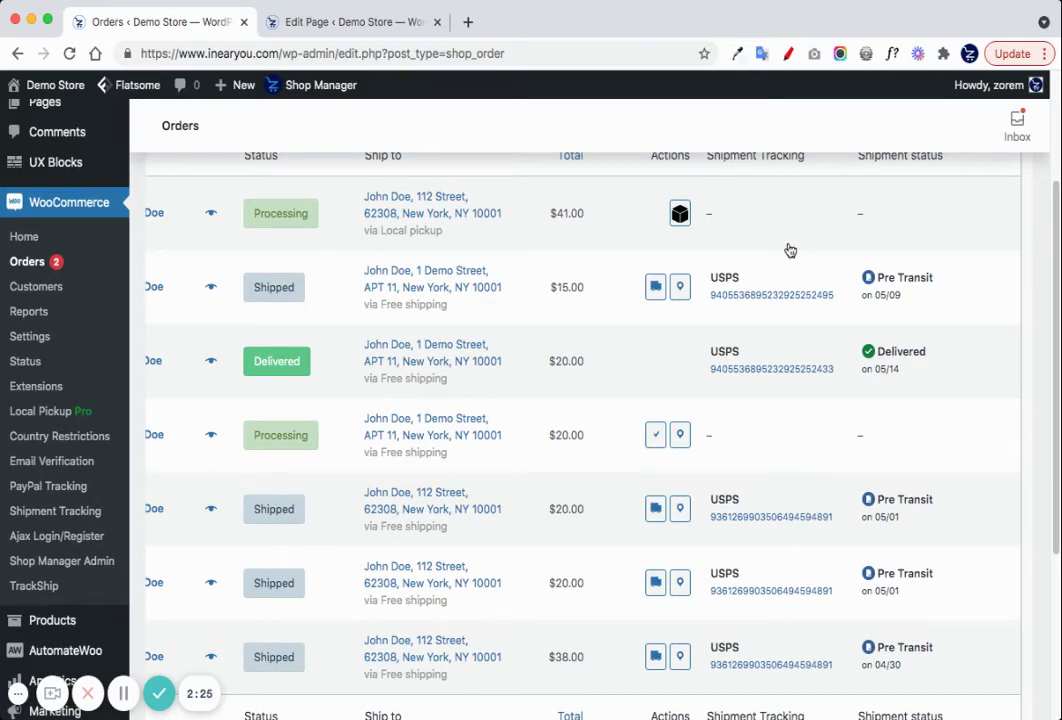
Step: View the published Shipment Tracking page and examine its Order ID and Order Email fields
left_click(324, 33)
left_click(286, 86)
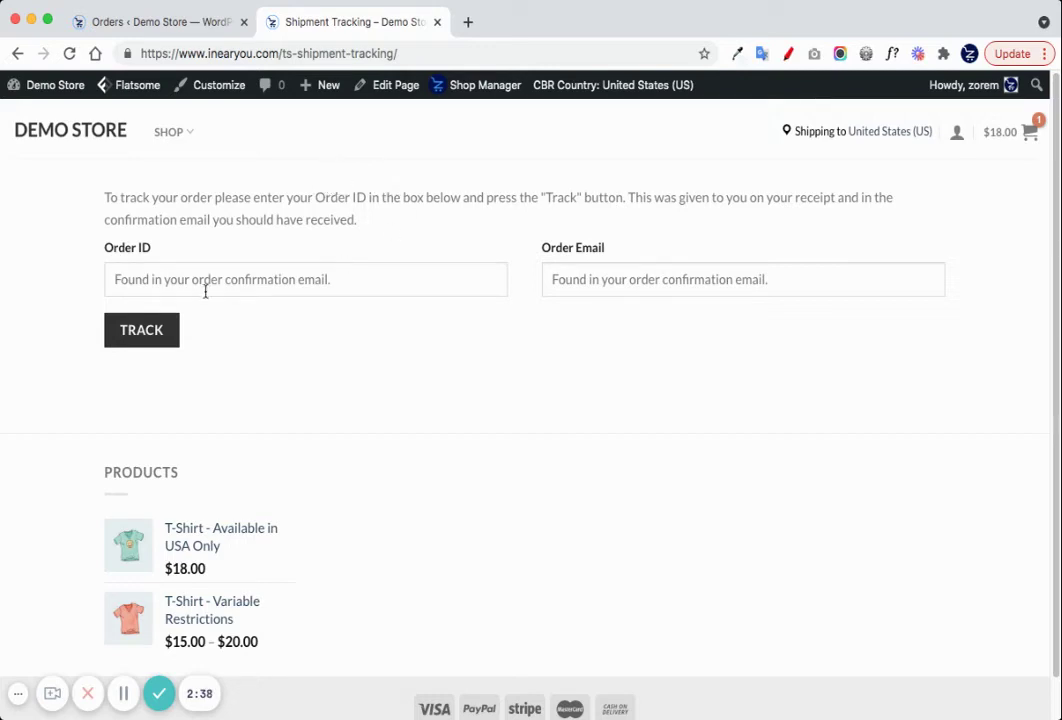
left_click_drag(106, 253, 169, 256)
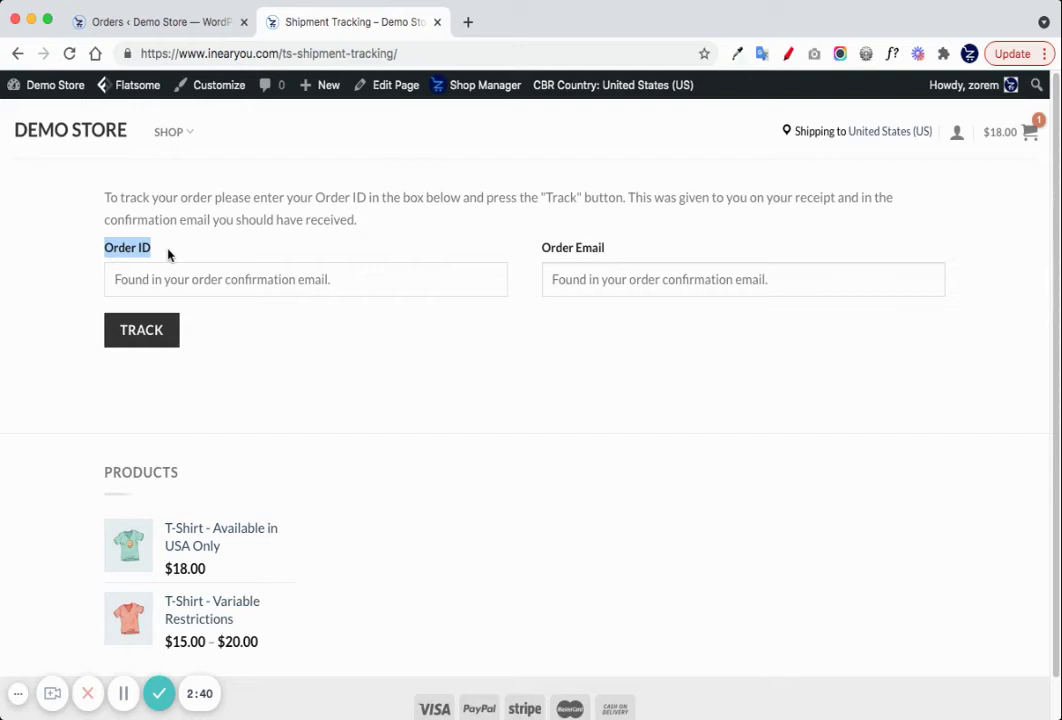
left_click(608, 247)
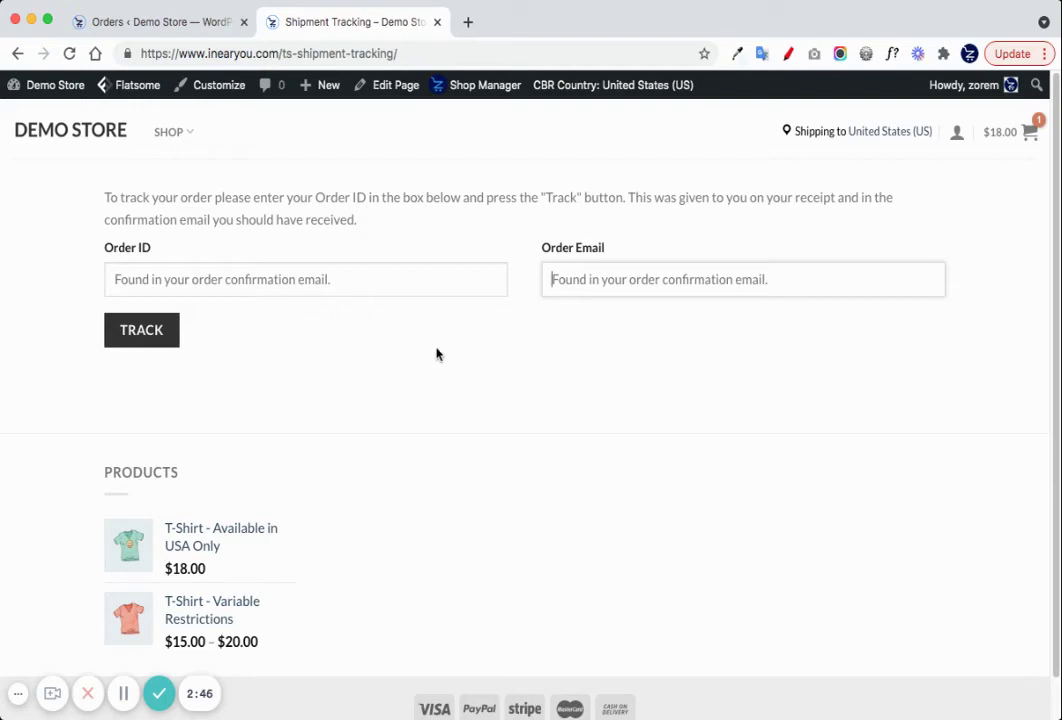
Step: Return to the orders list and open the tracking page of the shipped $15.00 order from its USPS tracking number
left_click(200, 21)
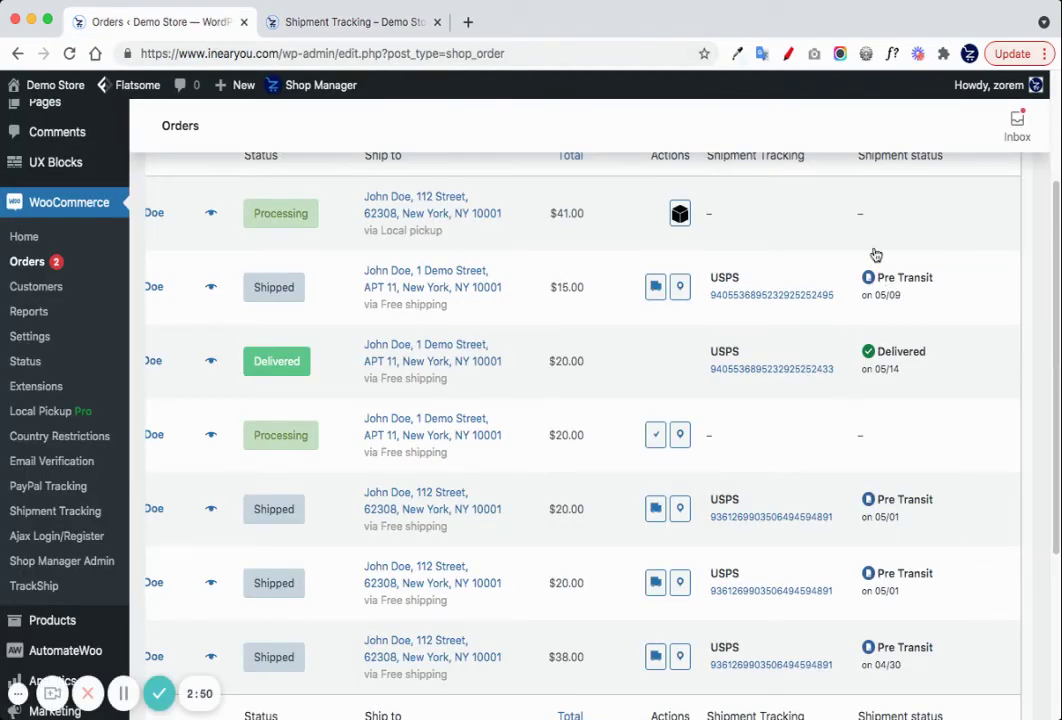
mouse_move(800, 296)
scroll(758, 280, "up", 5)
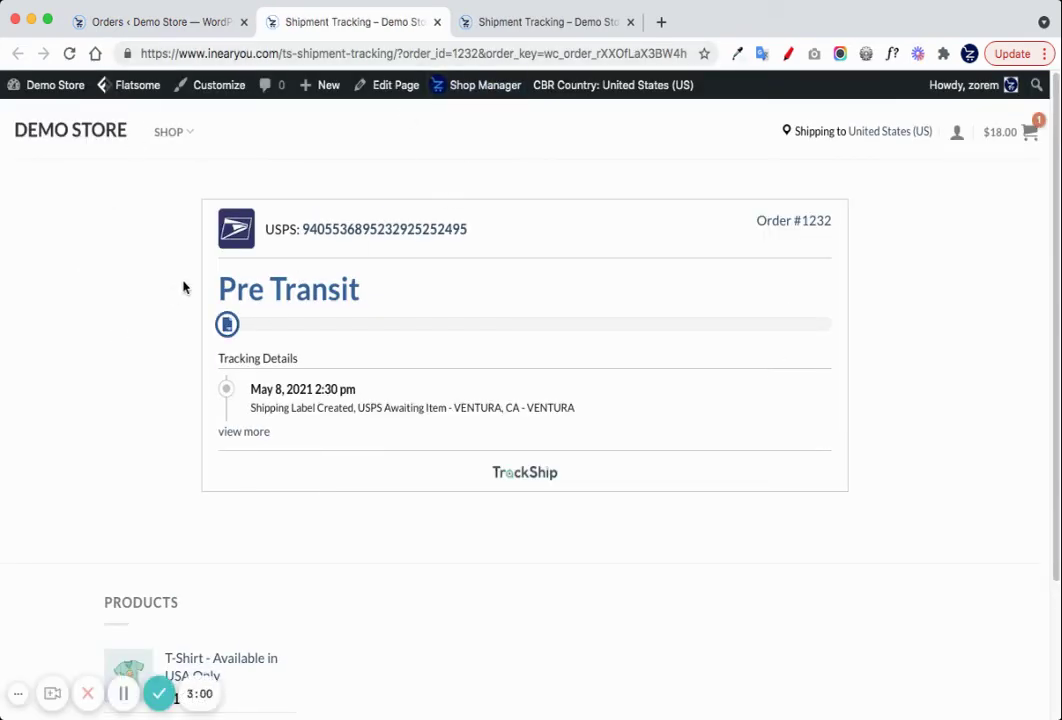
scroll(173, 299, "down", 1)
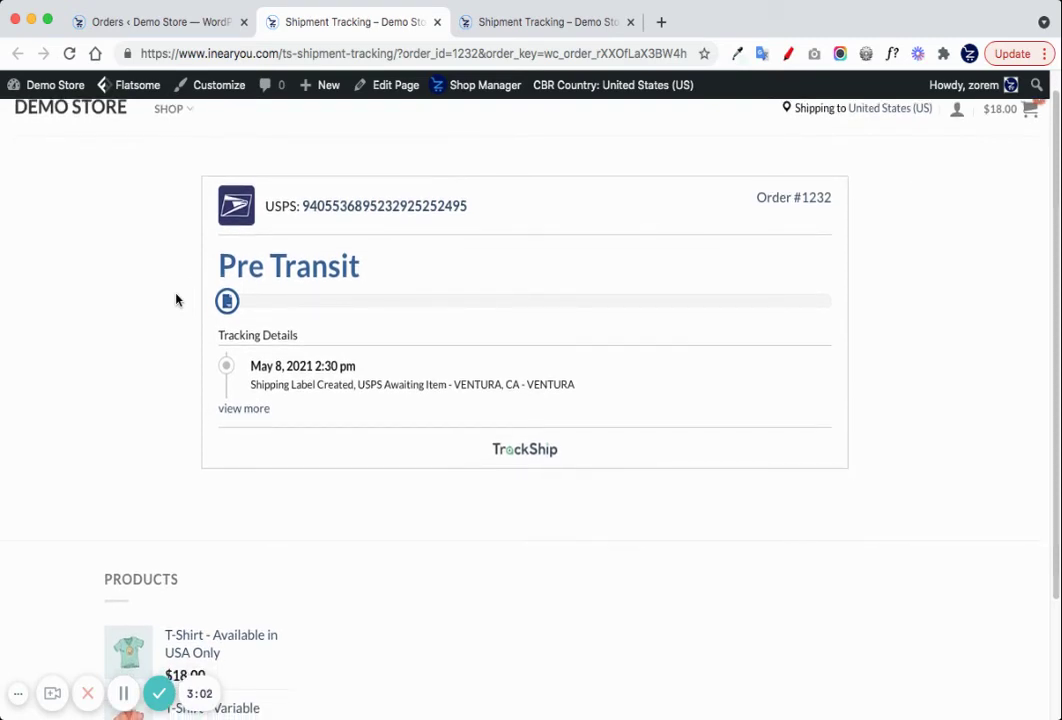
scroll(175, 299, "up", 1)
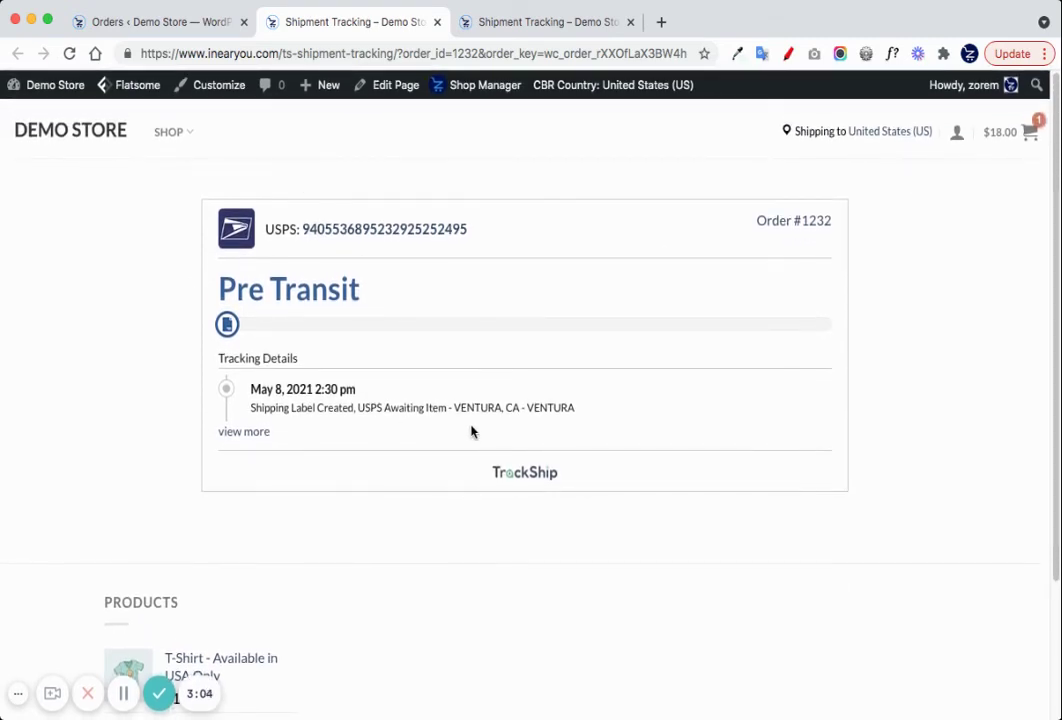
Step: Open the shipment status details of the shipped $15.00 order from the orders list and expand its tracking events
left_click(173, 26)
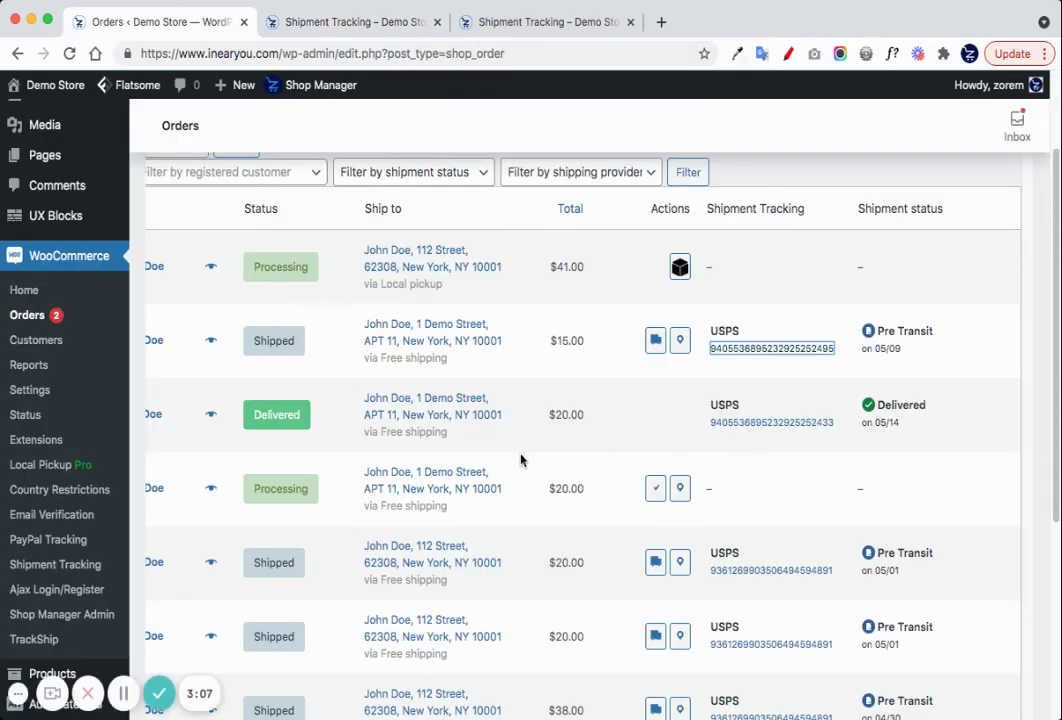
left_click(888, 343)
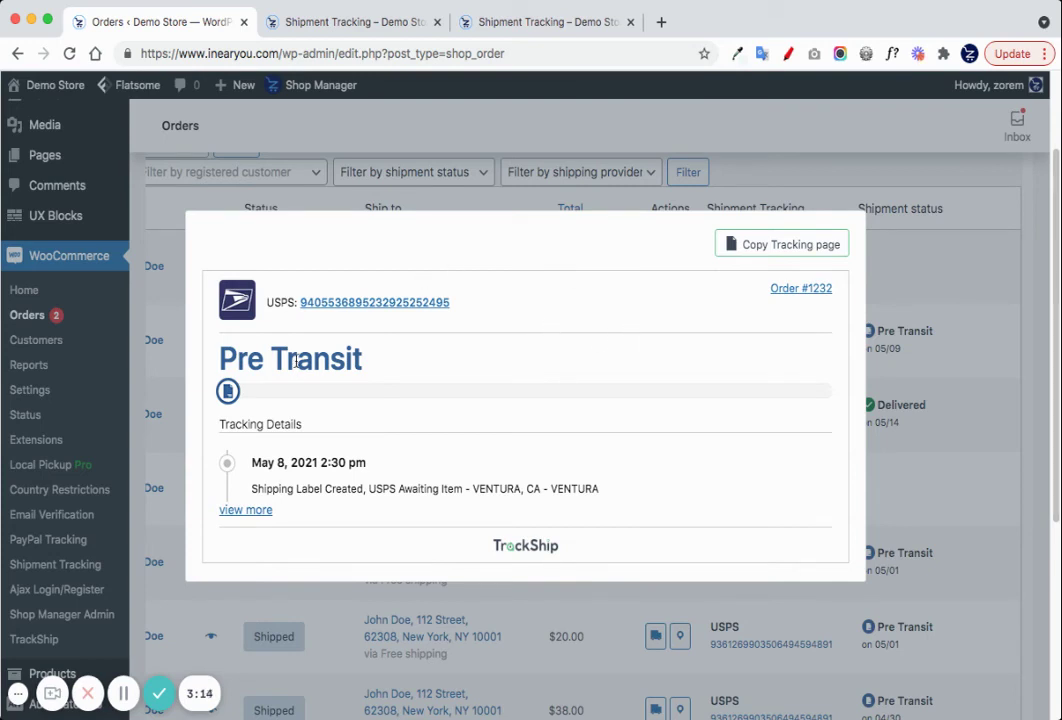
left_click(242, 510)
scroll(335, 460, "down", 3)
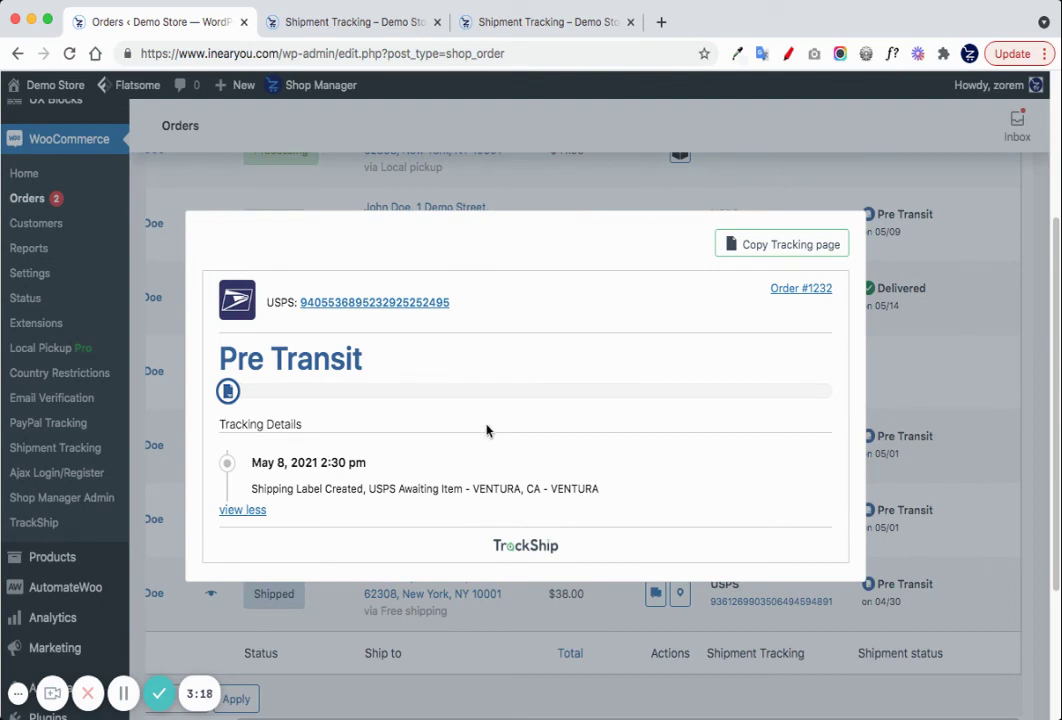